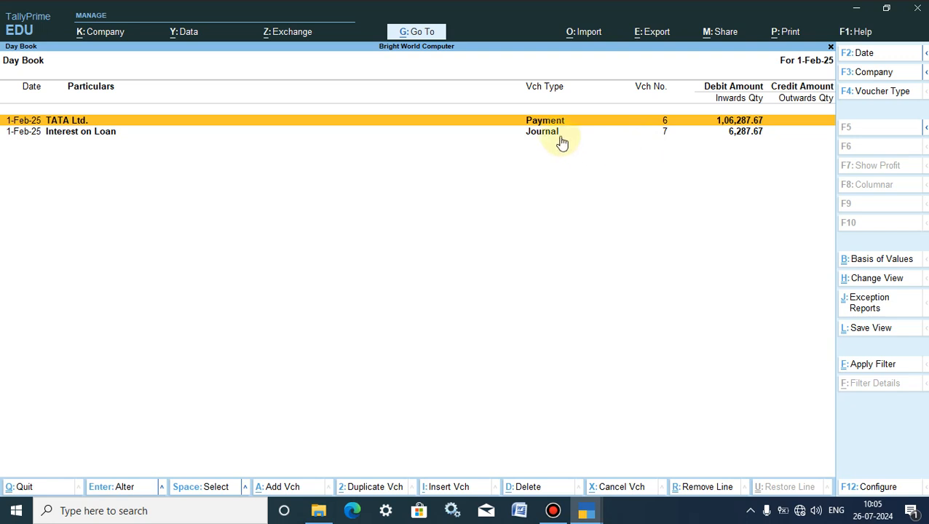
# Step: Review the TATA Ltd. payment and the Interest on Loan journal in the Day Book for 1-Feb-25
pyautogui.click(21, 139)
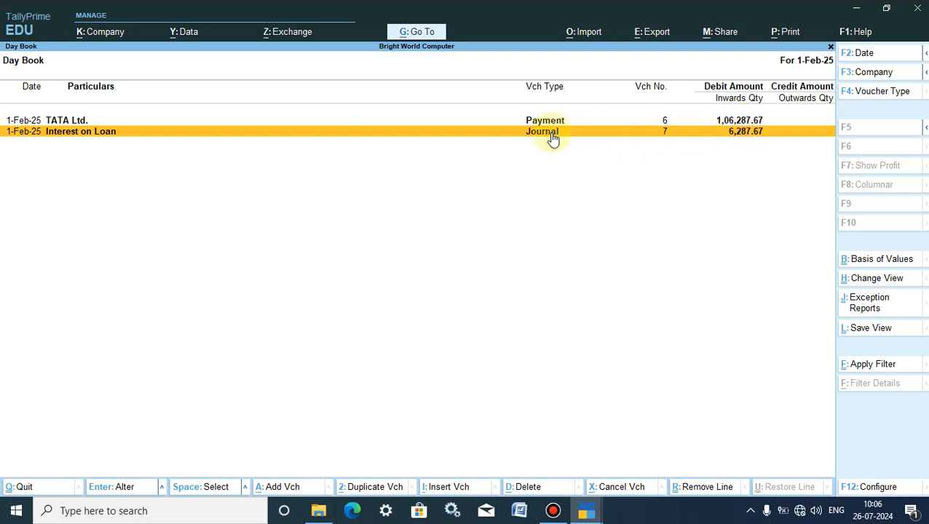
pyautogui.click(750, 123)
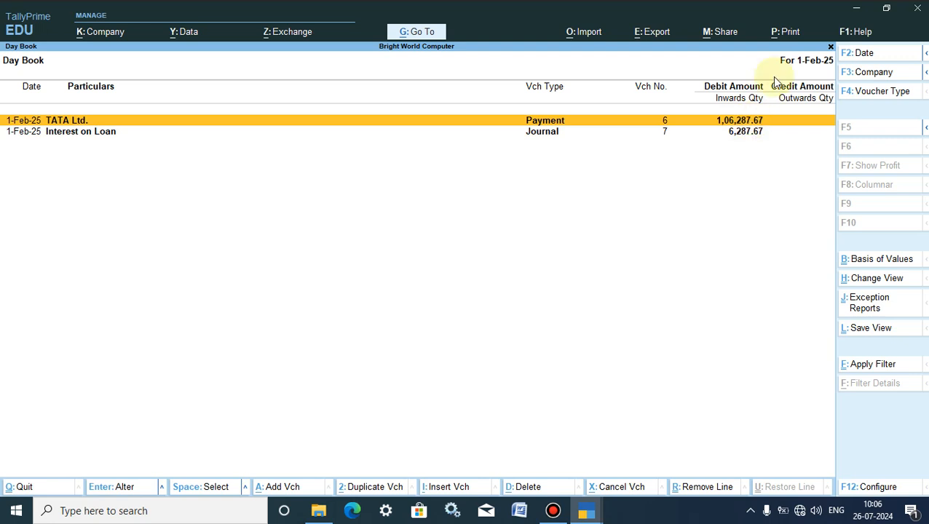
pyautogui.click(857, 9)
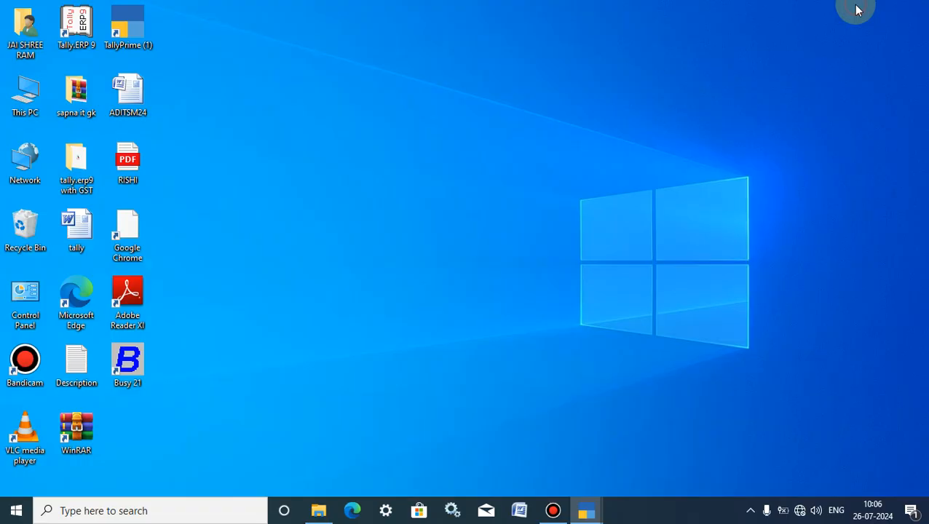
pyautogui.rightClick(386, 77)
pyautogui.click(423, 116)
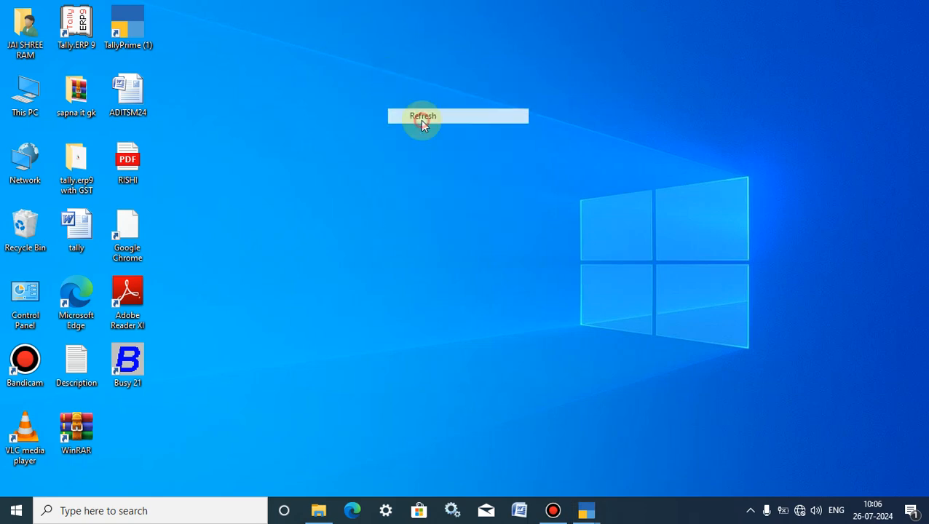
pyautogui.rightClick(198, 24)
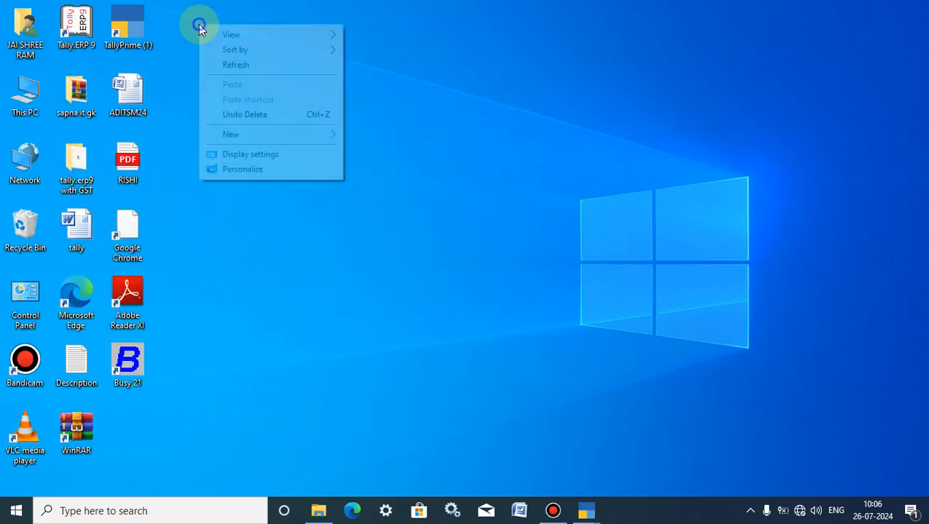
pyautogui.click(220, 62)
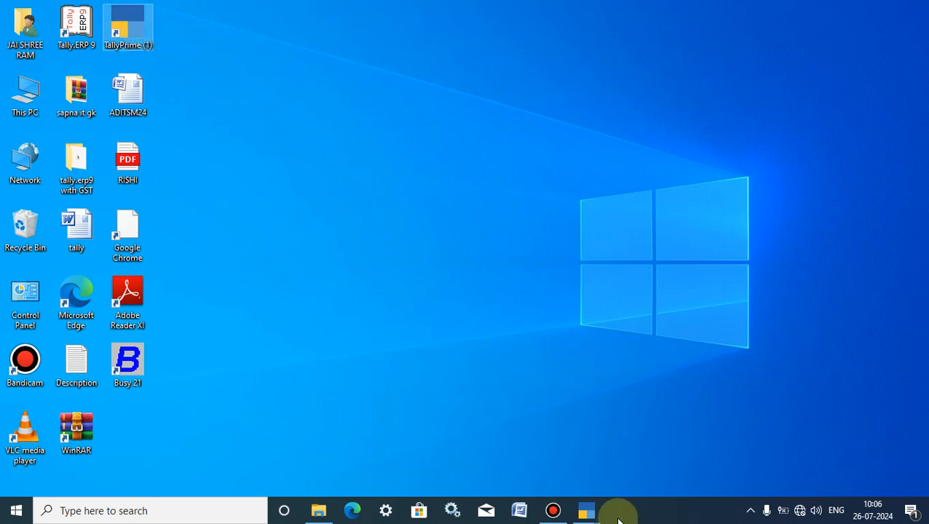
# Step: Switch to the TallyPrime window with Bright World Computer Institute 1 and go back to the Gateway of Tally
pyautogui.moveTo(587, 510)
pyautogui.click(531, 423)
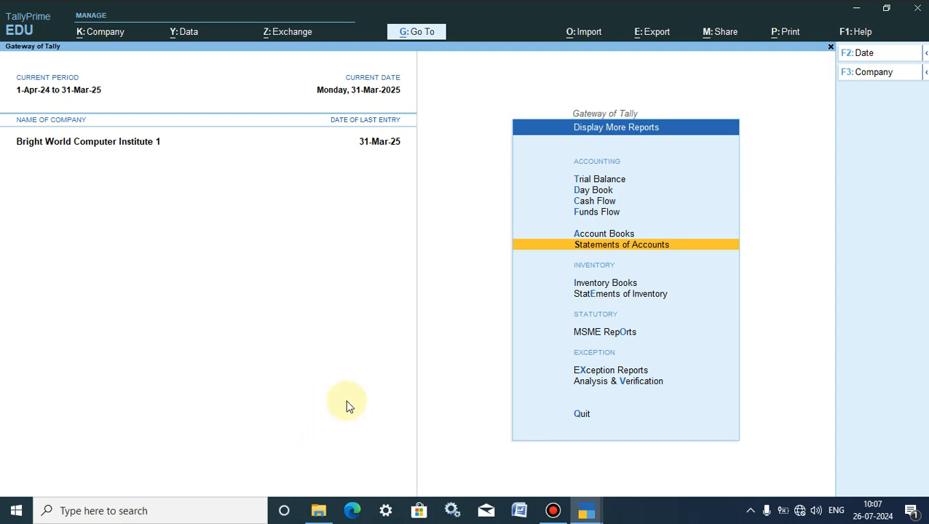
pyautogui.click(319, 511)
pyautogui.click(319, 511)
pyautogui.click(319, 511)
pyautogui.click(319, 510)
pyautogui.press('Escape')
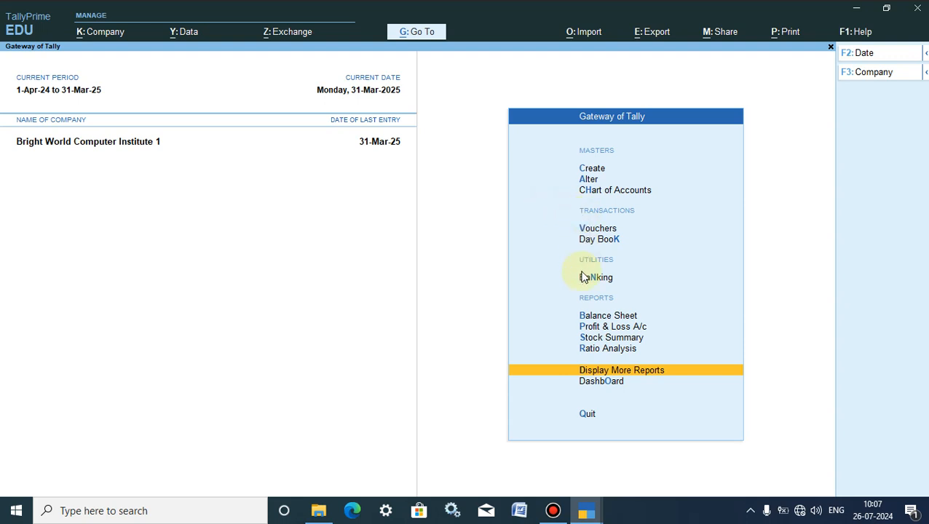
# Step: Display the Day Book for 1-Sep-24 and highlight the Tata Ltd. receipt voucher
pyautogui.click(610, 372)
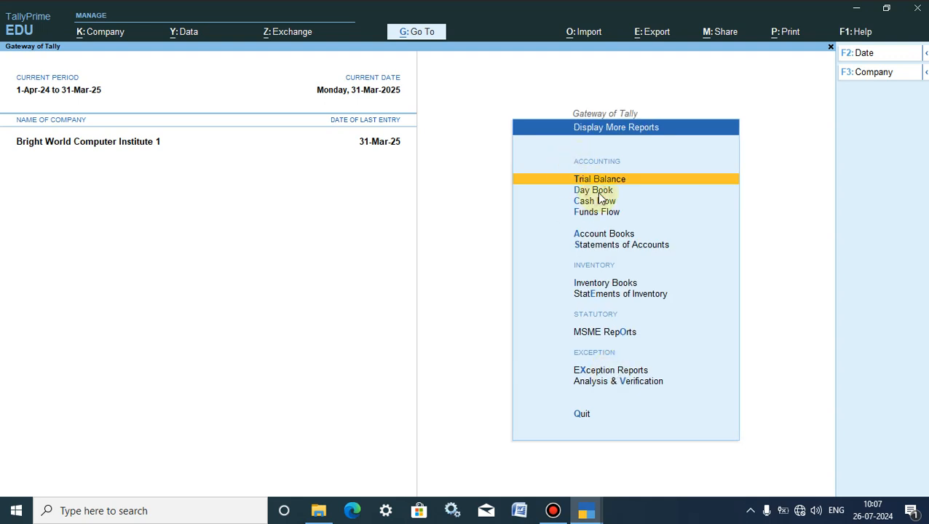
pyautogui.press('d')
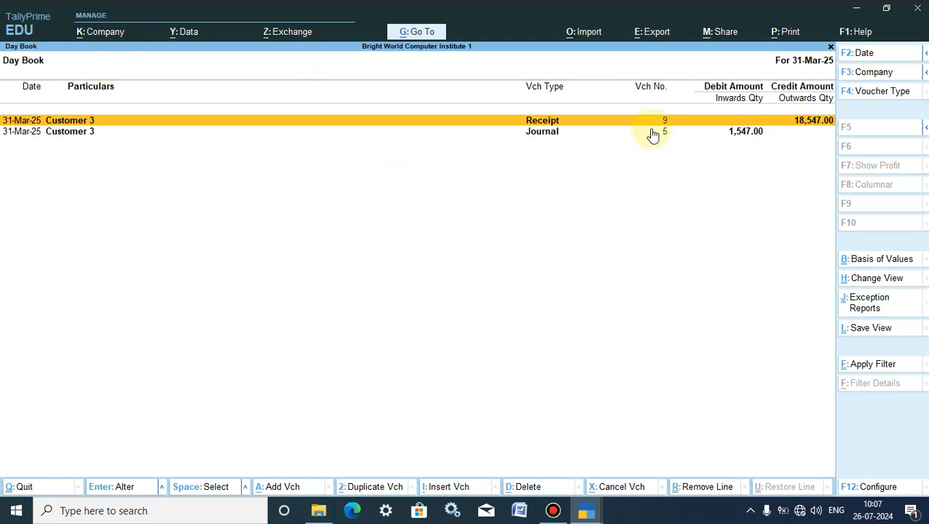
pyautogui.click(857, 54)
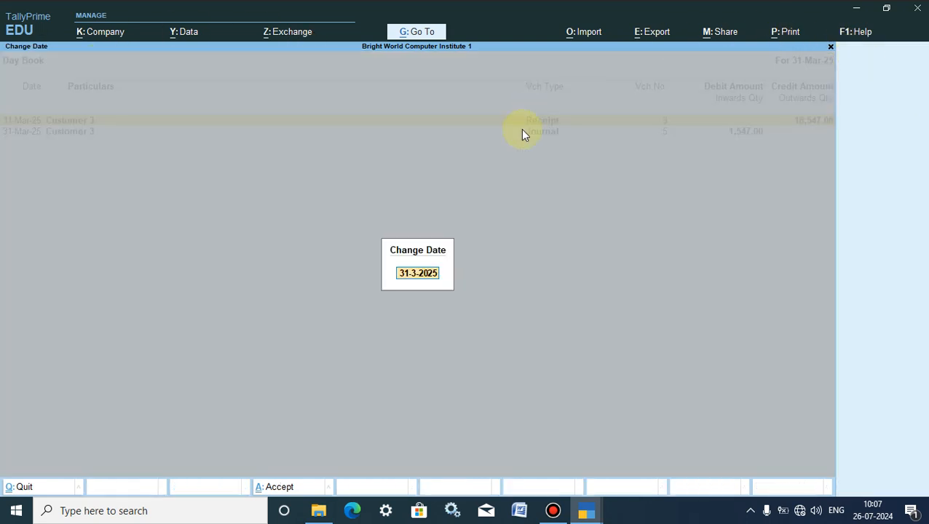
pyautogui.write('1')
pyautogui.press('Return')
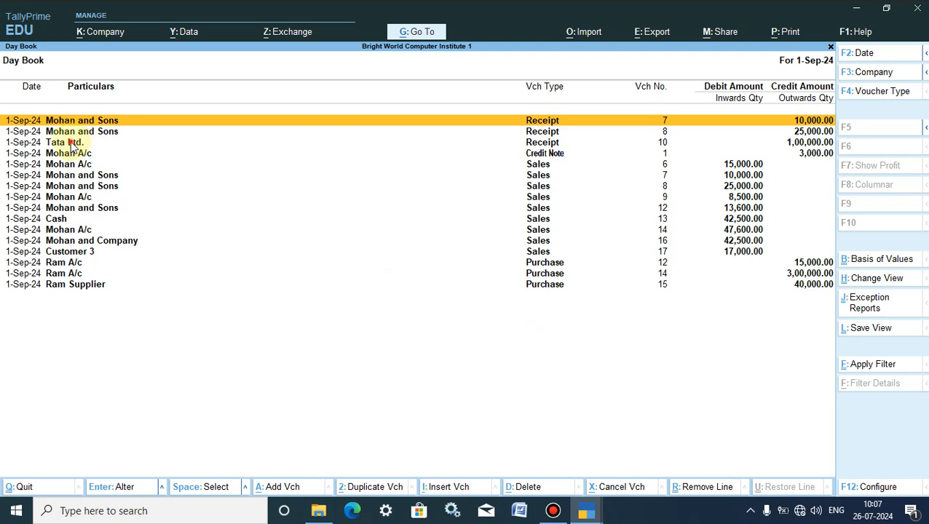
pyautogui.click(15, 144)
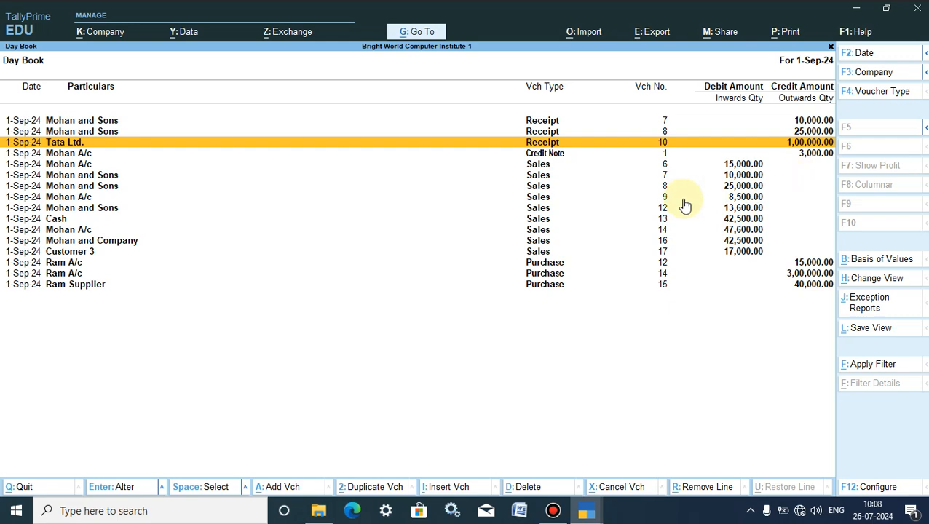
# Step: Leave the Day Book and display the ledger interest calculation report for Tata Ltd
pyautogui.press('Escape')
pyautogui.press('Escape')
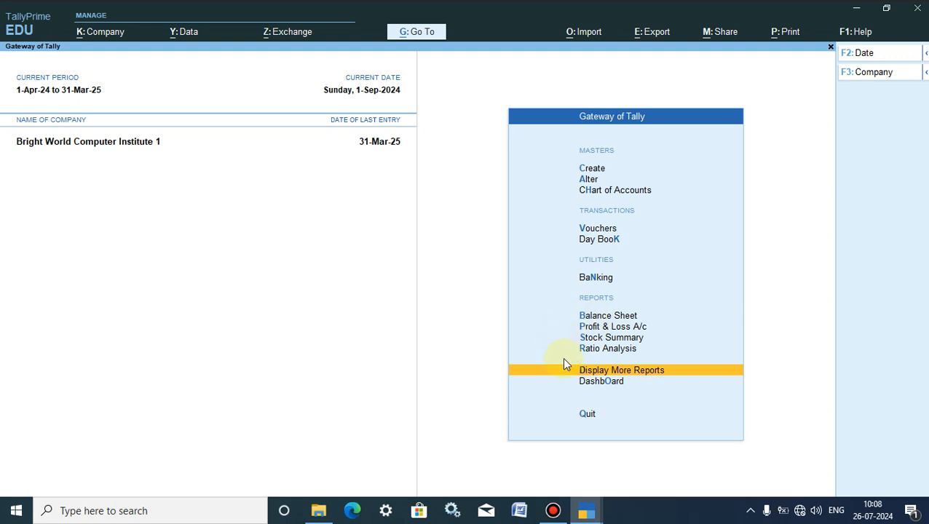
pyautogui.click(603, 371)
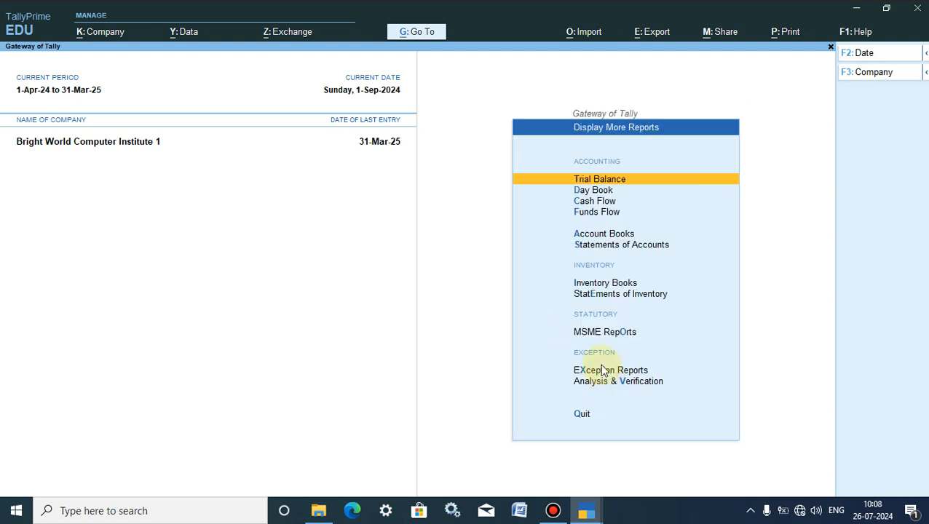
pyautogui.click(589, 248)
pyautogui.click(589, 281)
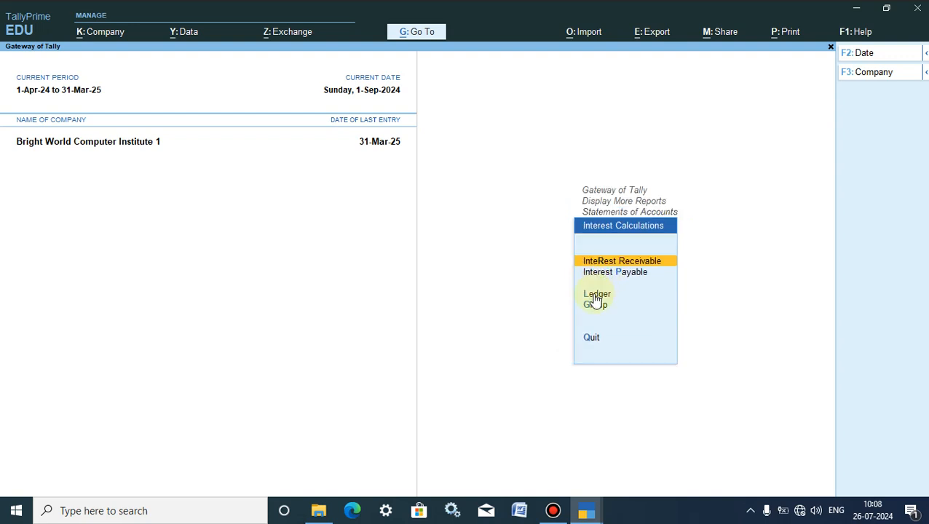
pyautogui.click(597, 296)
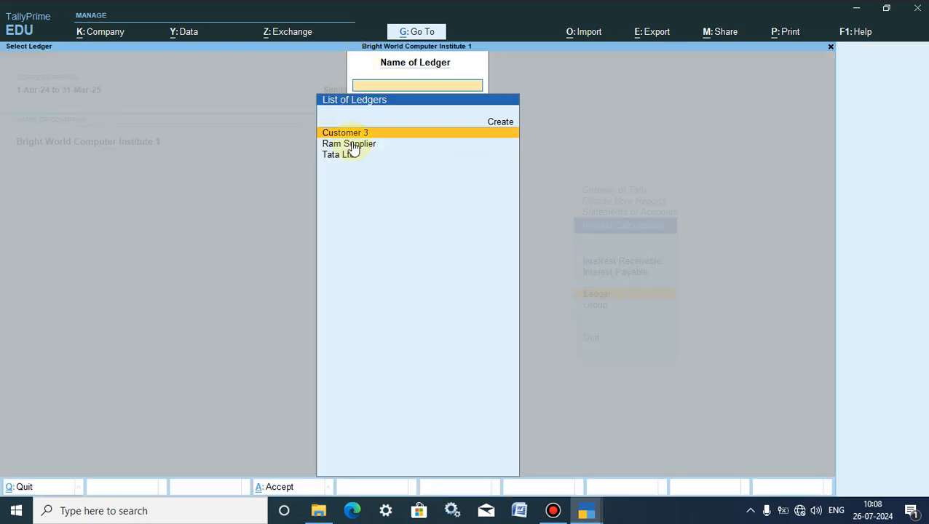
pyautogui.click(337, 162)
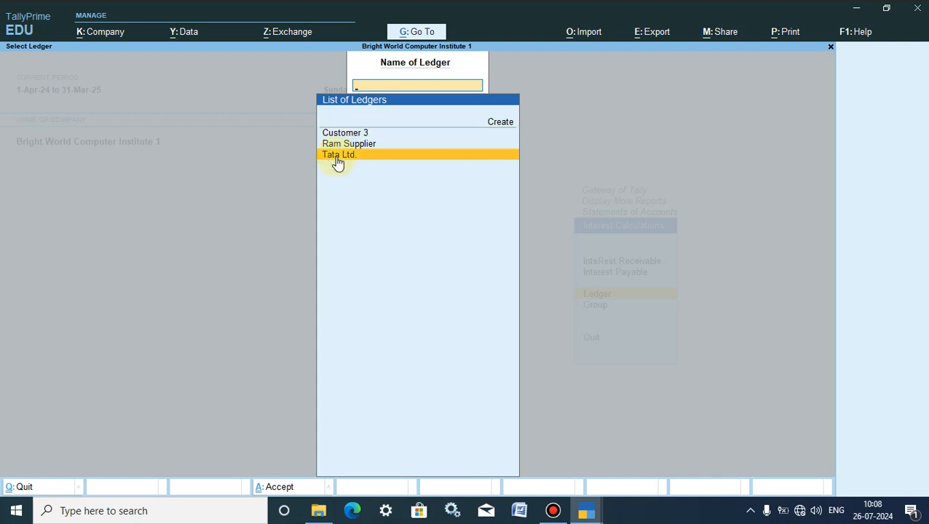
pyautogui.click(337, 161)
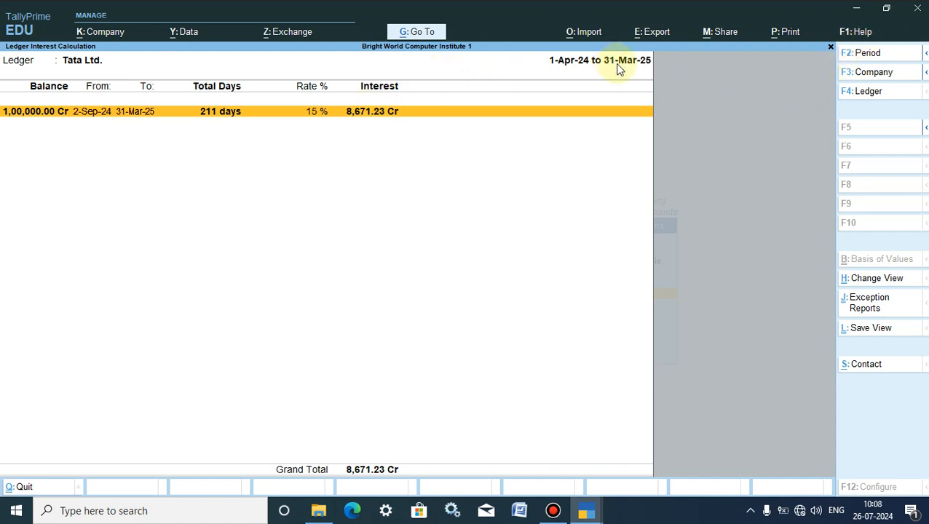
# Step: Set the interest report period from 1-9-2024 to 1-2-2025, check the calculated interest, and return to the Gateway of Tally
pyautogui.click(847, 58)
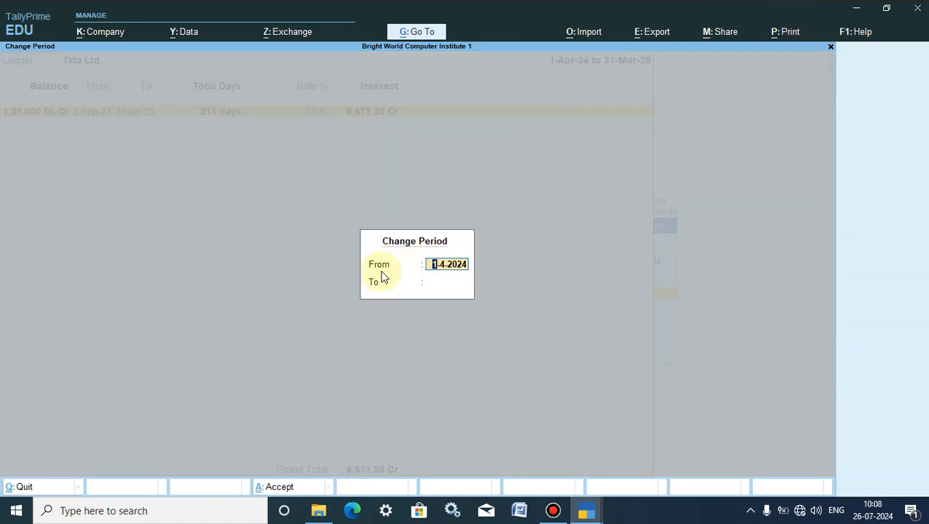
pyautogui.write('1')
pyautogui.write('-9')
pyautogui.press('Return')
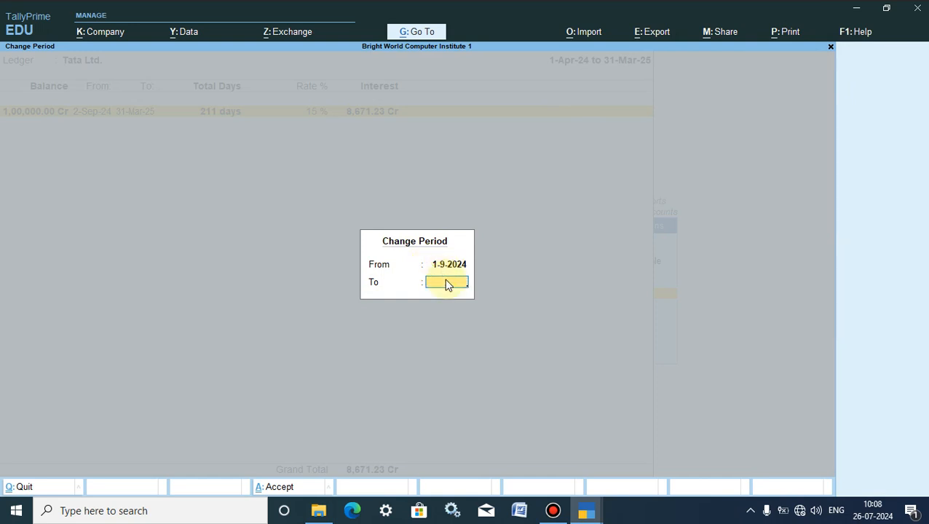
pyautogui.write('1.2')
pyautogui.press('Return')
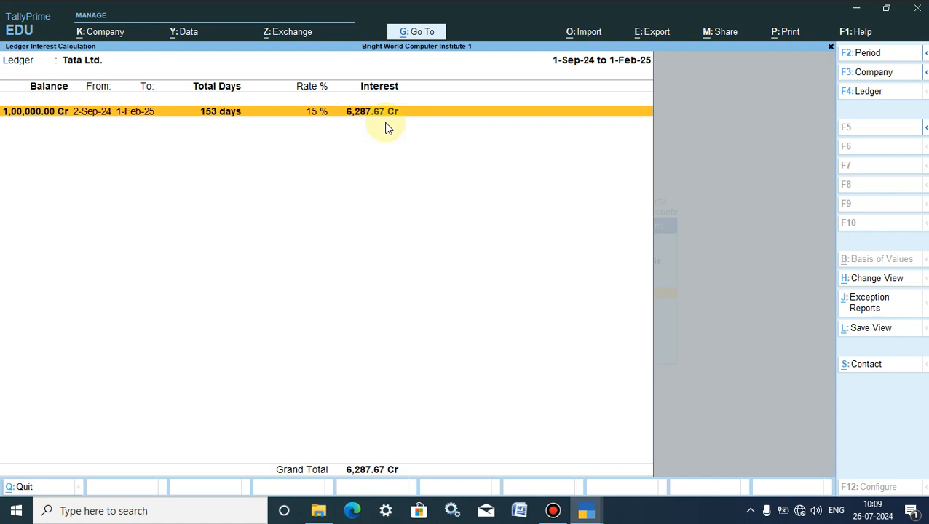
pyautogui.click(21, 493)
pyautogui.click(21, 492)
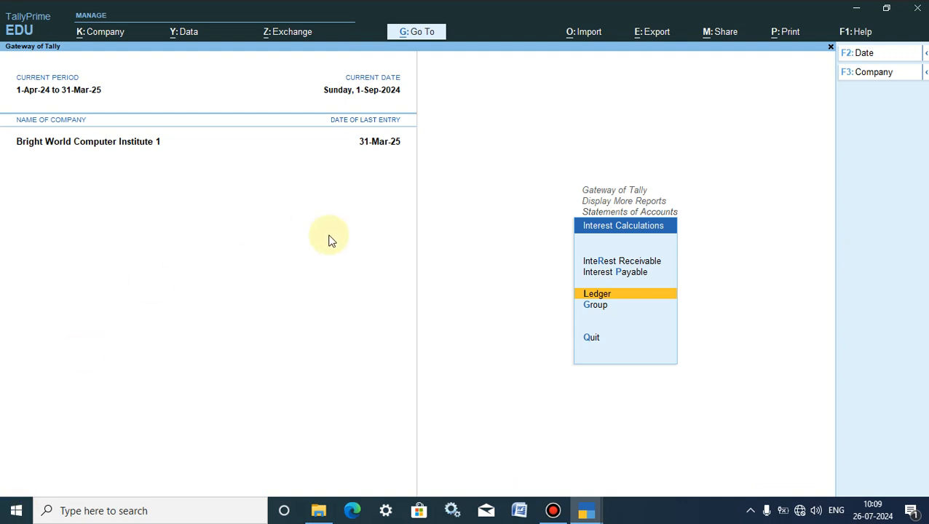
pyautogui.press('Escape')
pyautogui.press('Escape')
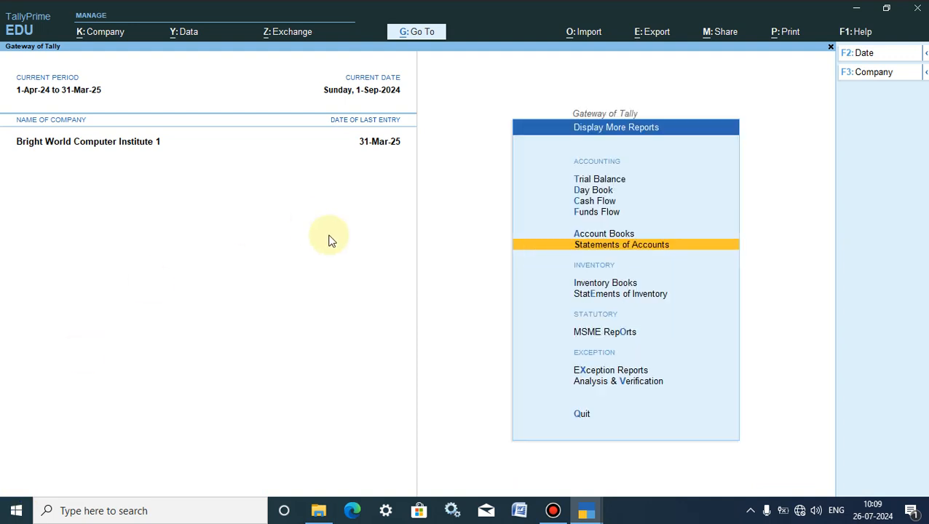
pyautogui.press('Escape')
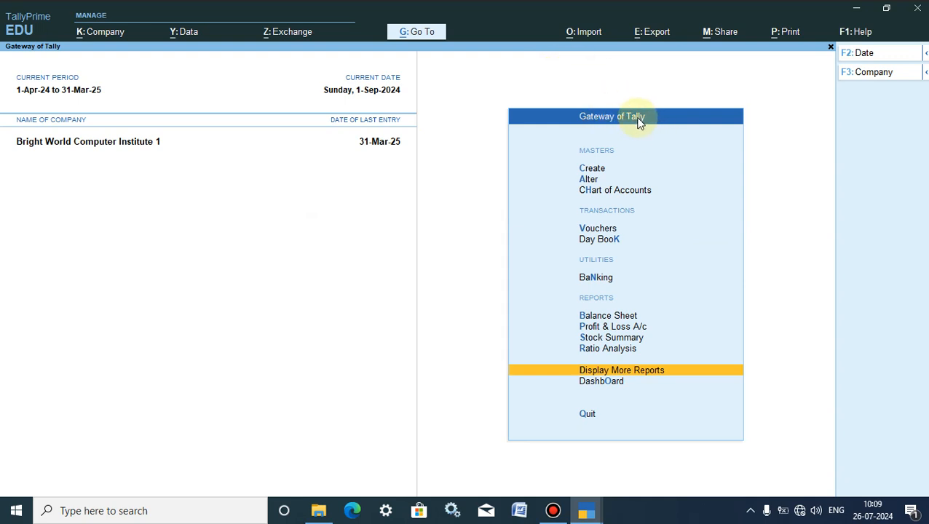
# Step: Open the Interest on Loan ledger for alteration
pyautogui.click(589, 180)
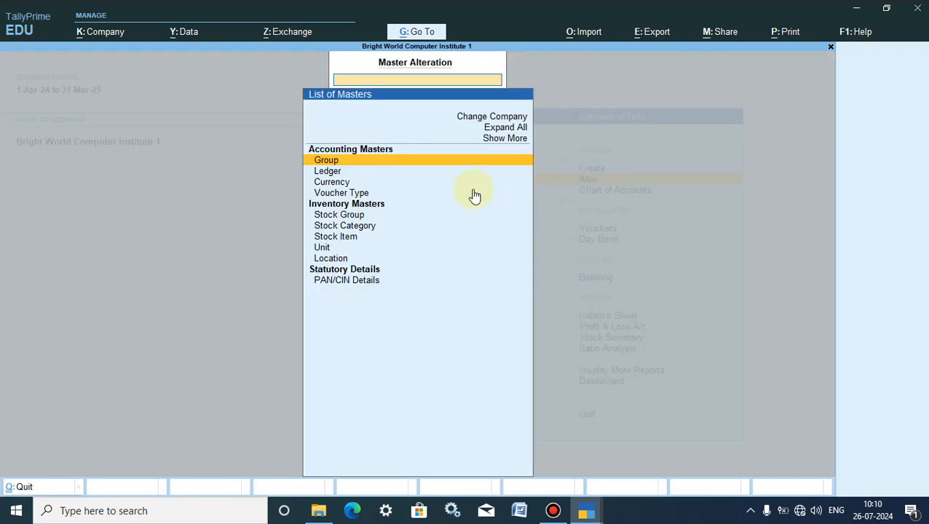
pyautogui.click(327, 171)
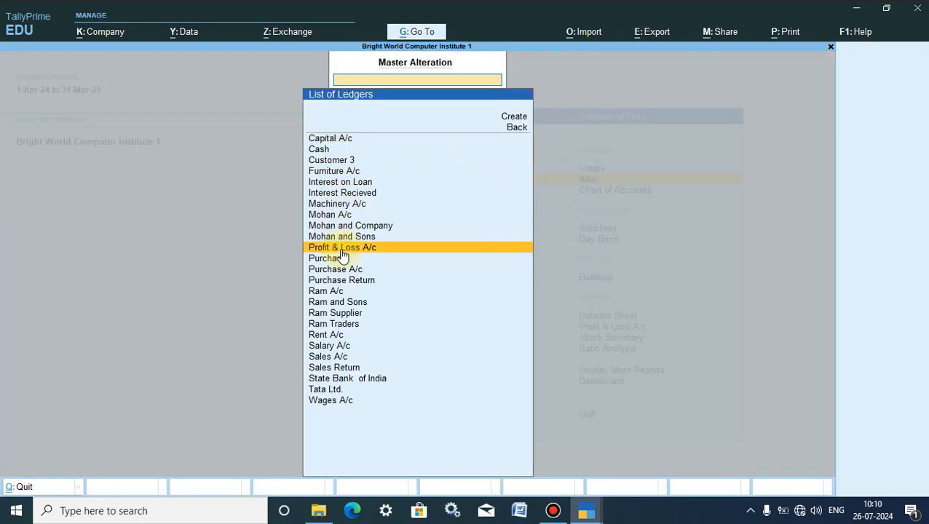
pyautogui.write('In')
pyautogui.click(351, 140)
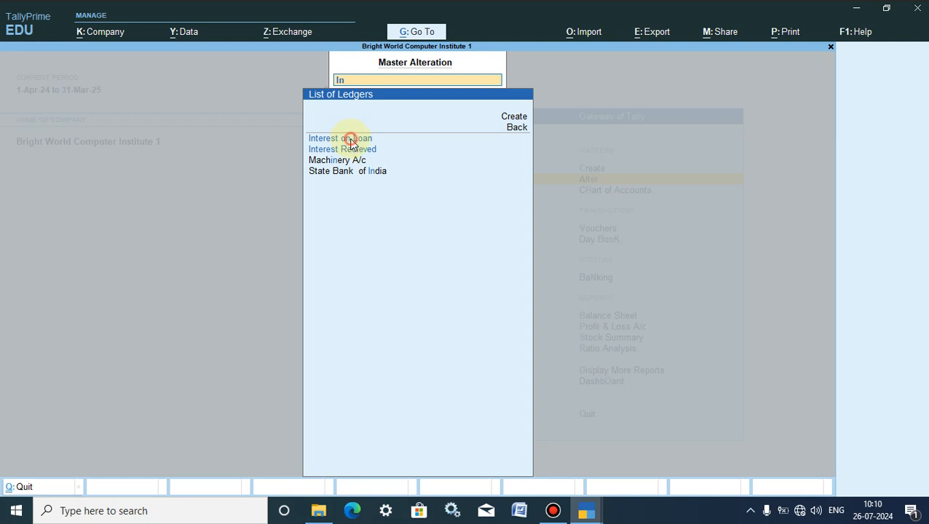
pyautogui.click(349, 142)
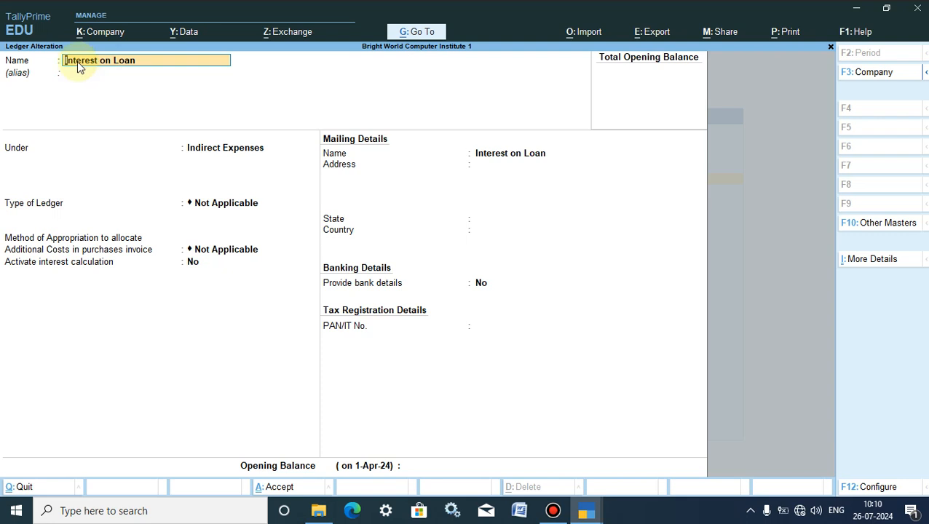
# Step: Check the ledger's parent group and type settings, and return to the Gateway of Tally without altering the ledger
pyautogui.click(213, 151)
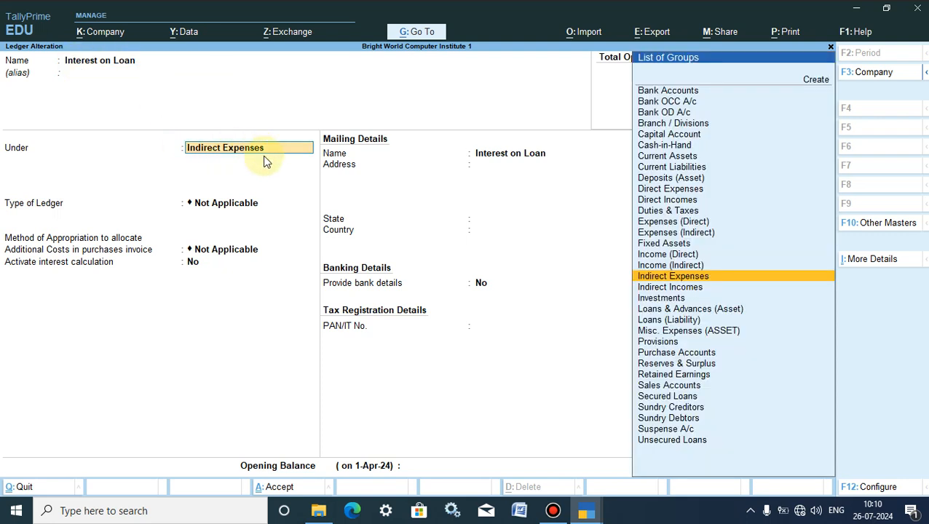
pyautogui.press('Return')
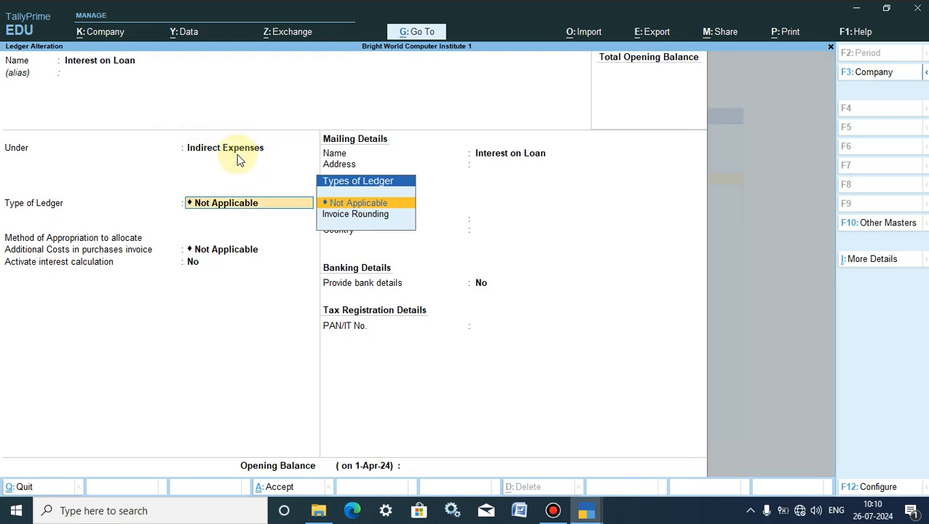
pyautogui.press('Return')
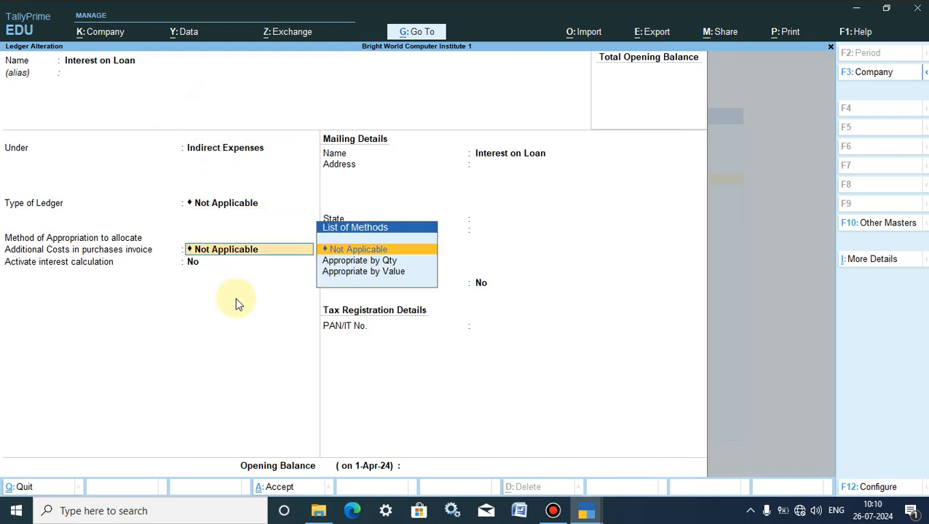
pyautogui.press('Escape')
pyautogui.press('Escape')
pyautogui.press('y')
pyautogui.press('Escape')
pyautogui.press('Escape')
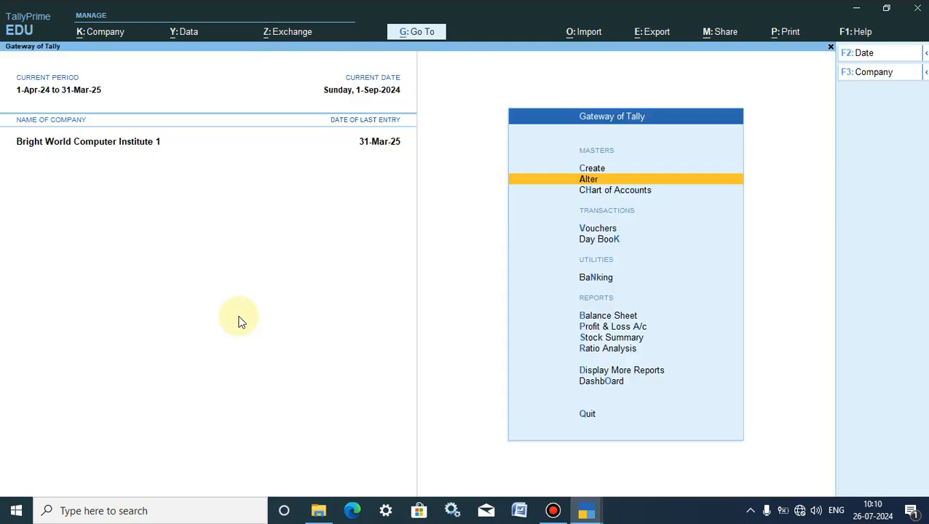
pyautogui.press('Escape')
pyautogui.press('n')
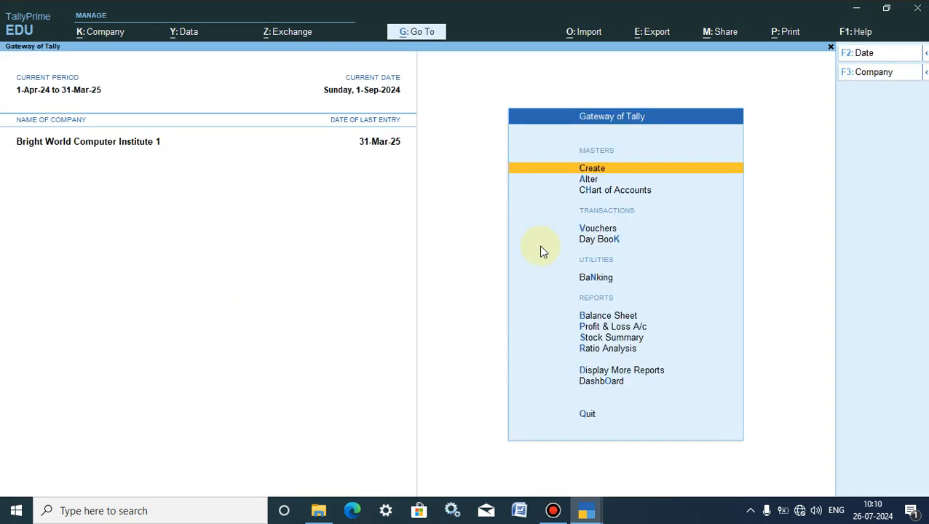
# Step: Start a new accounting voucher, set the voucher date to 1-Feb-25, and switch the voucher type to Journal
pyautogui.click(597, 230)
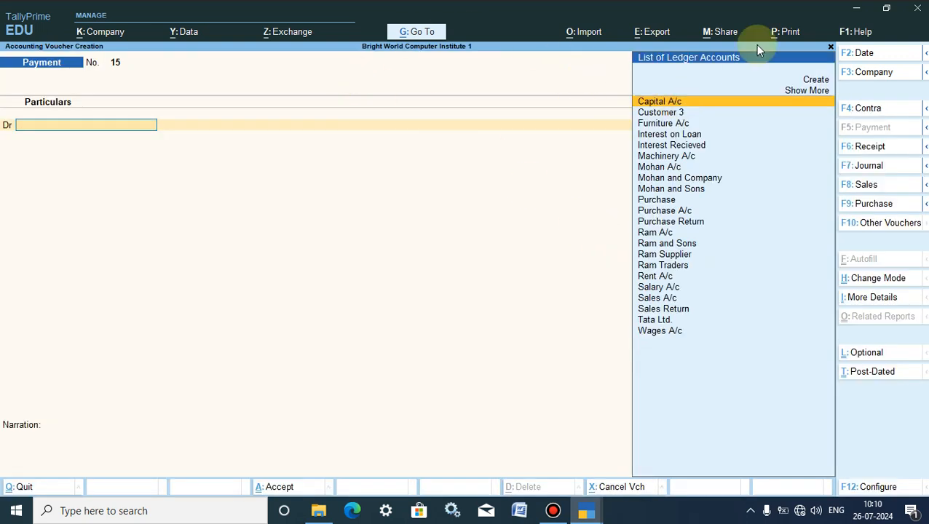
pyautogui.click(850, 54)
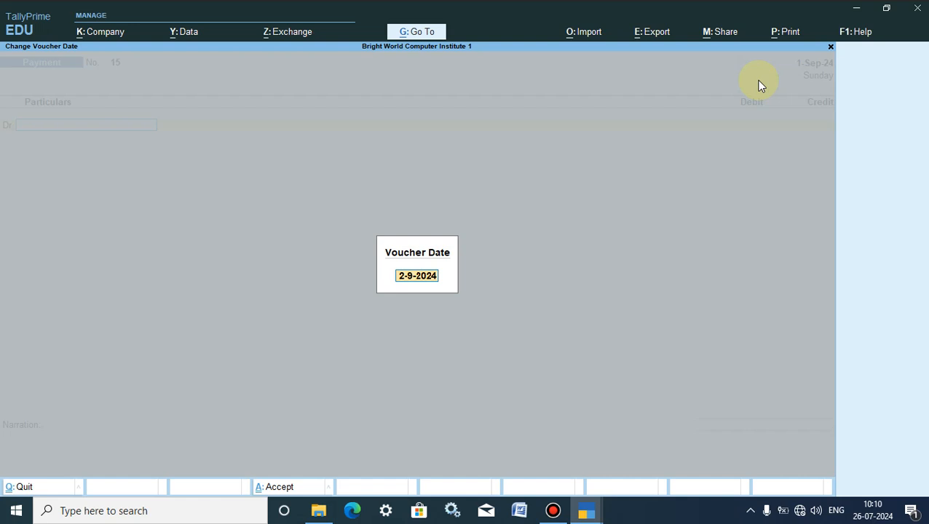
pyautogui.write('1.2')
pyautogui.press('Return')
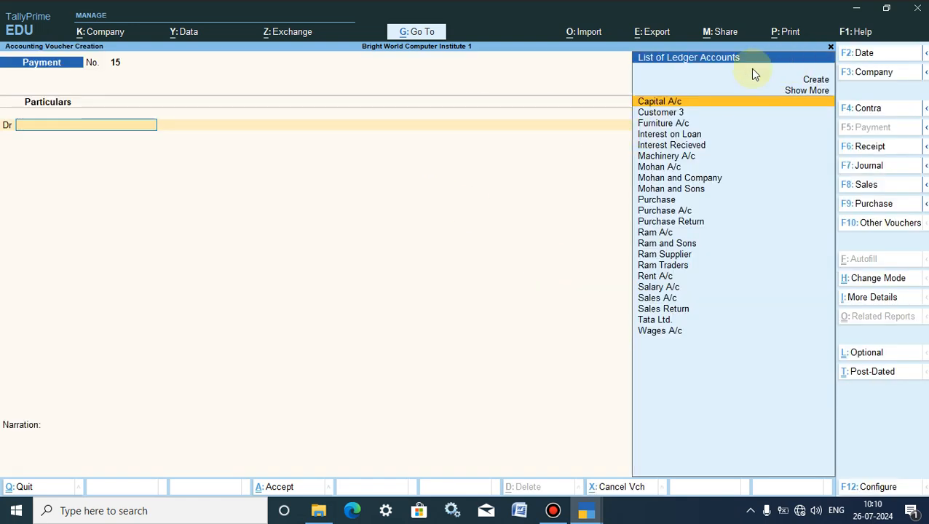
pyautogui.click(852, 171)
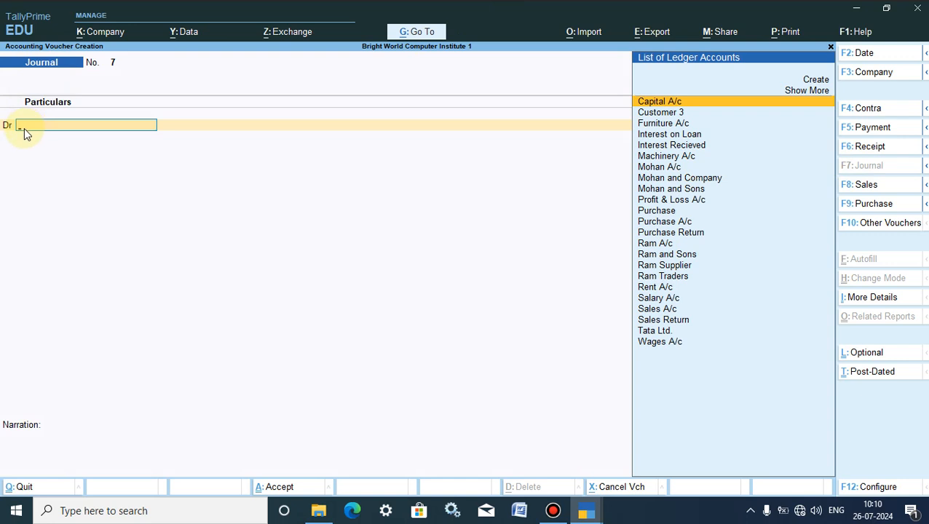
# Step: Debit the Interest on Loan ledger with 6,287.67 in the journal voucher
pyautogui.write('In')
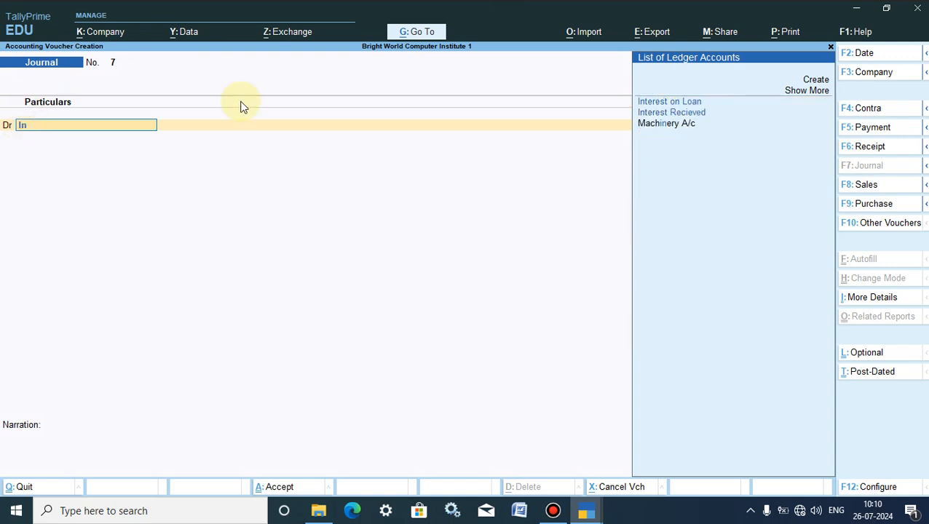
pyautogui.click(665, 105)
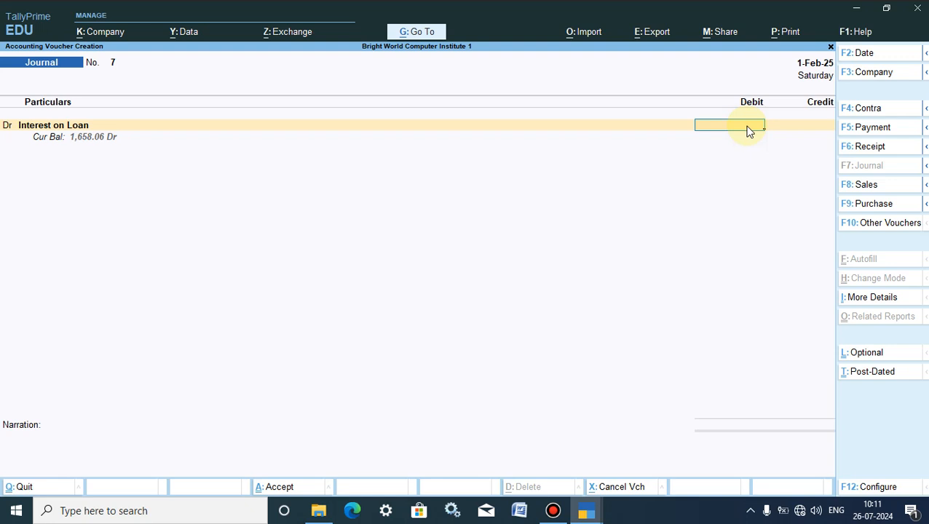
pyautogui.write('7.67')
pyautogui.press('Return')
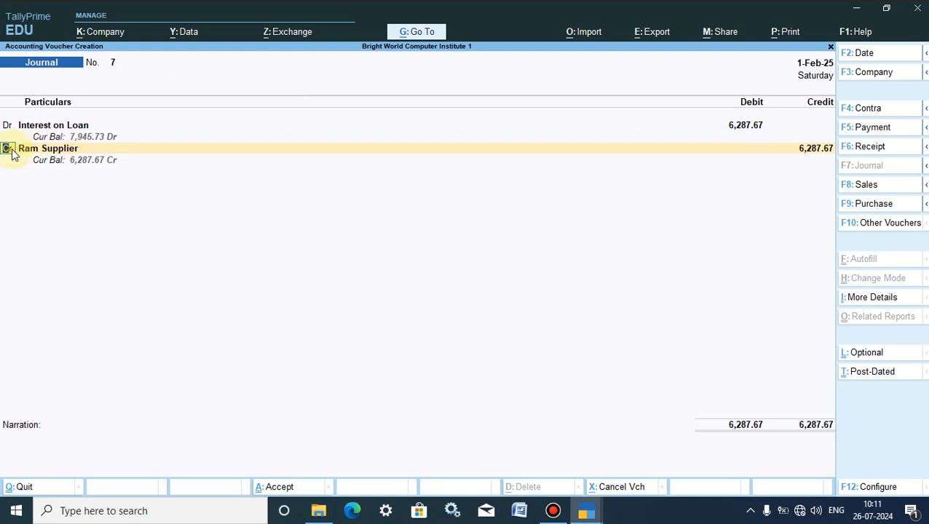
# Step: Change the credit ledger of the journal voucher to Tata Ltd. for 6,287.67 and accept the voucher
pyautogui.press('Return')
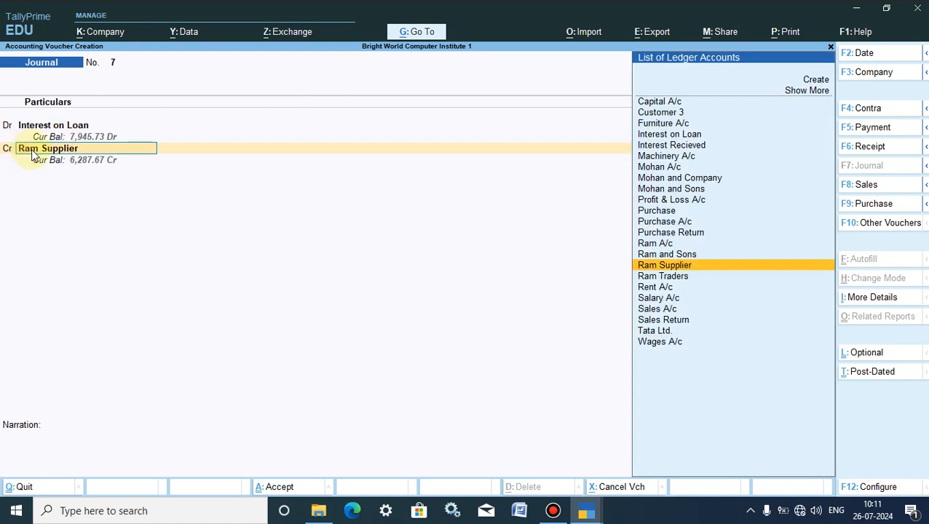
pyautogui.write('T')
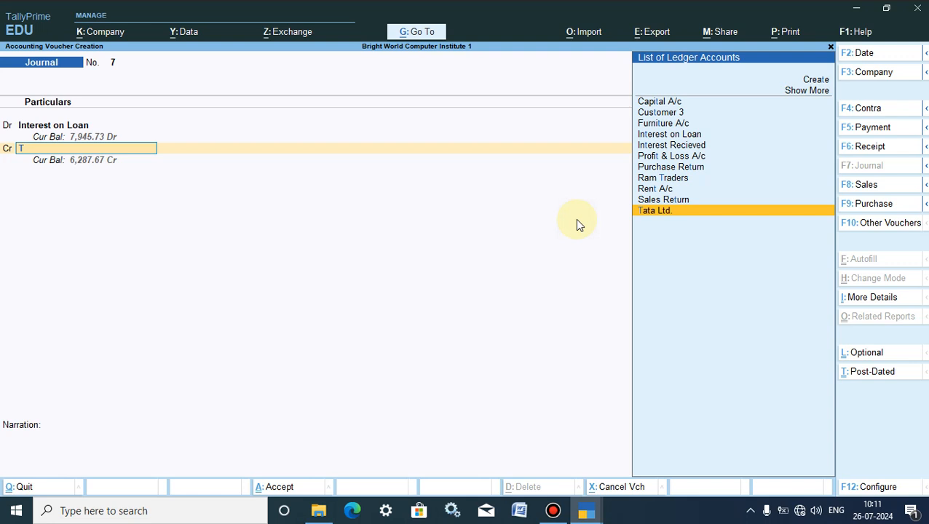
pyautogui.click(676, 212)
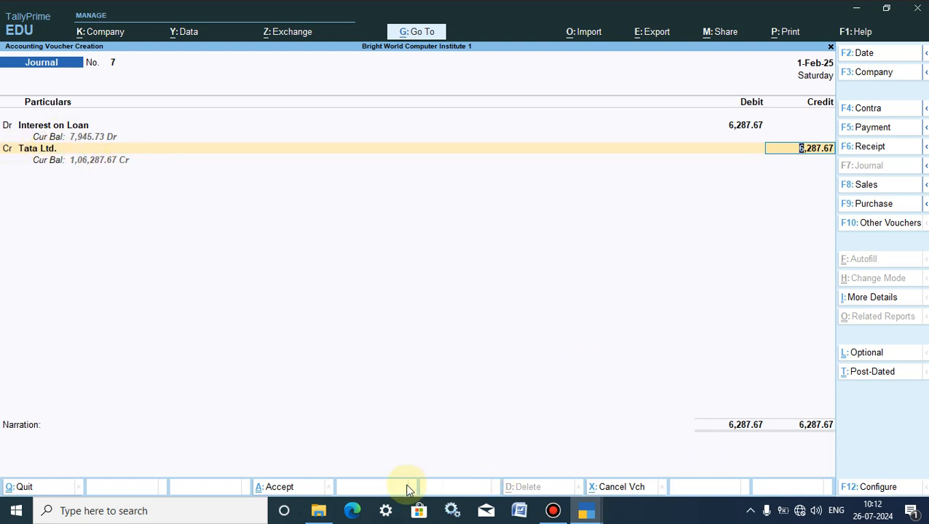
pyautogui.click(276, 488)
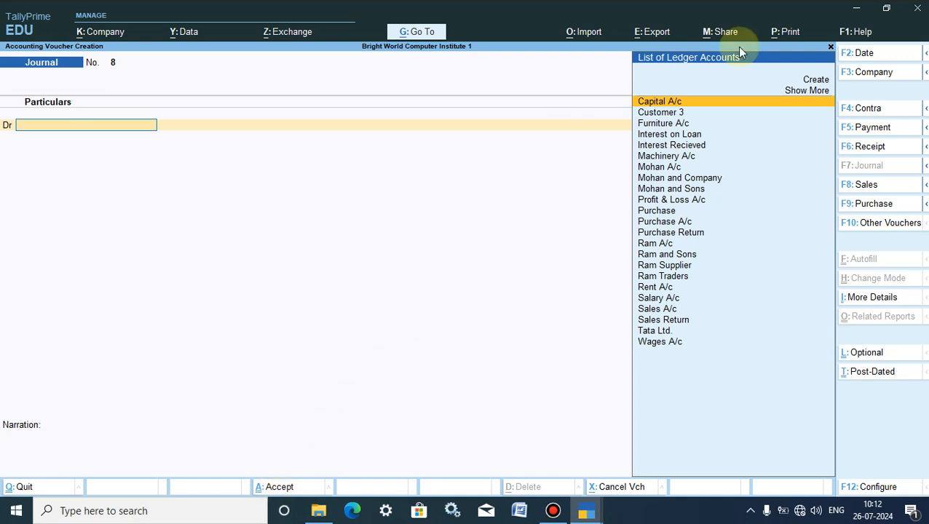
# Step: Switch to a Payment voucher and debit Tata Ltd. with 1,06,287.67
pyautogui.click(866, 133)
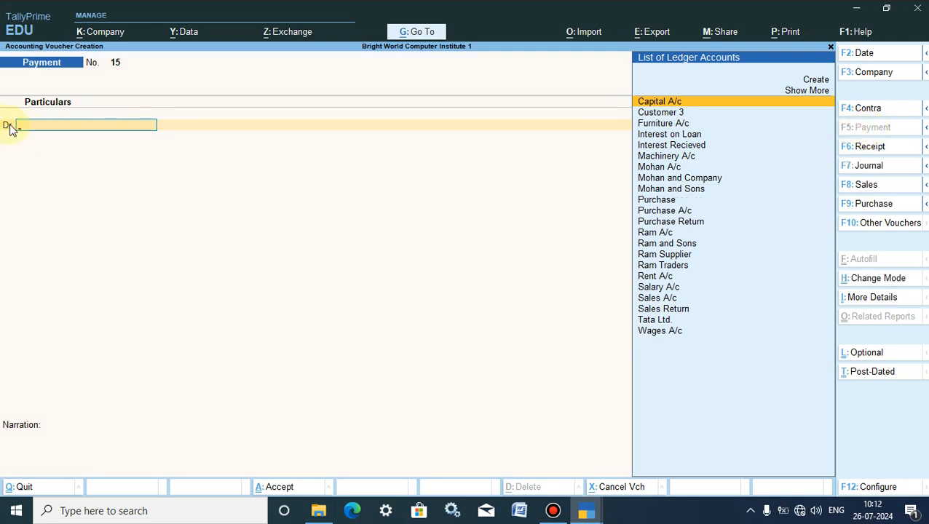
pyautogui.write('T')
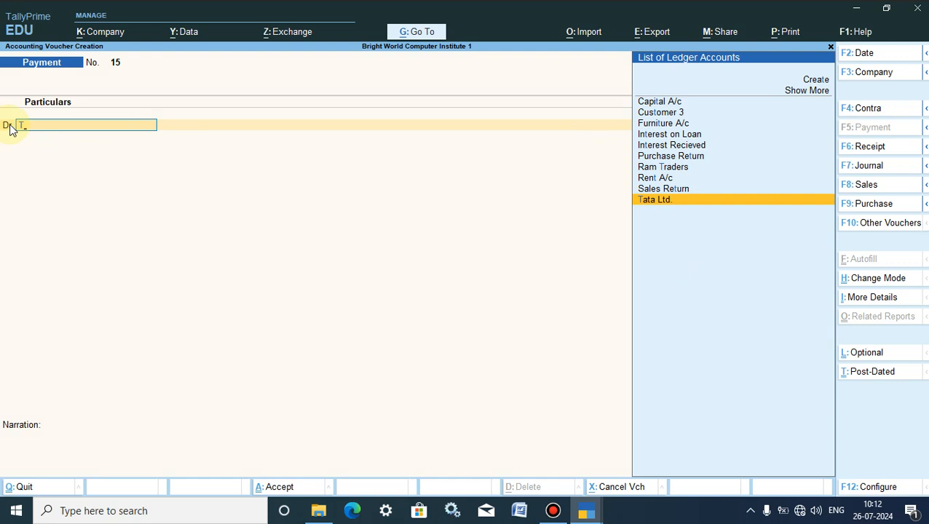
pyautogui.click(656, 201)
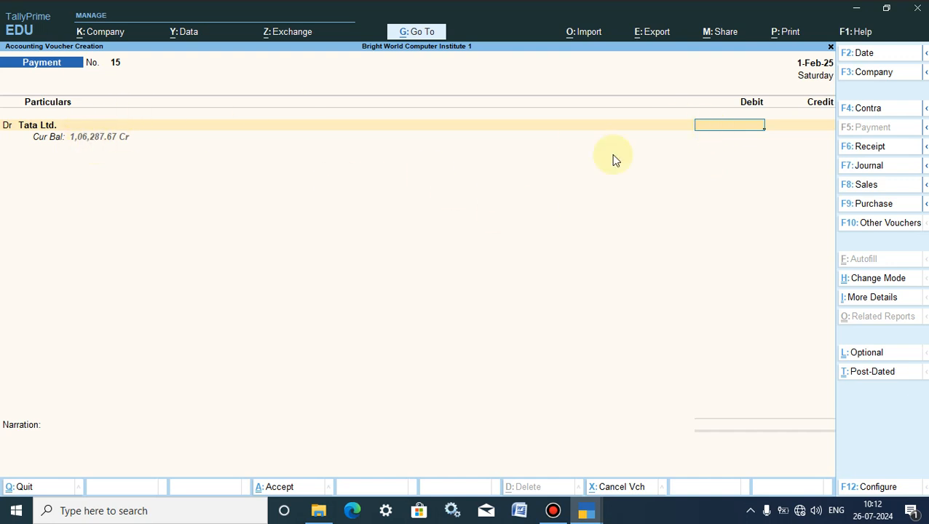
pyautogui.write('1')
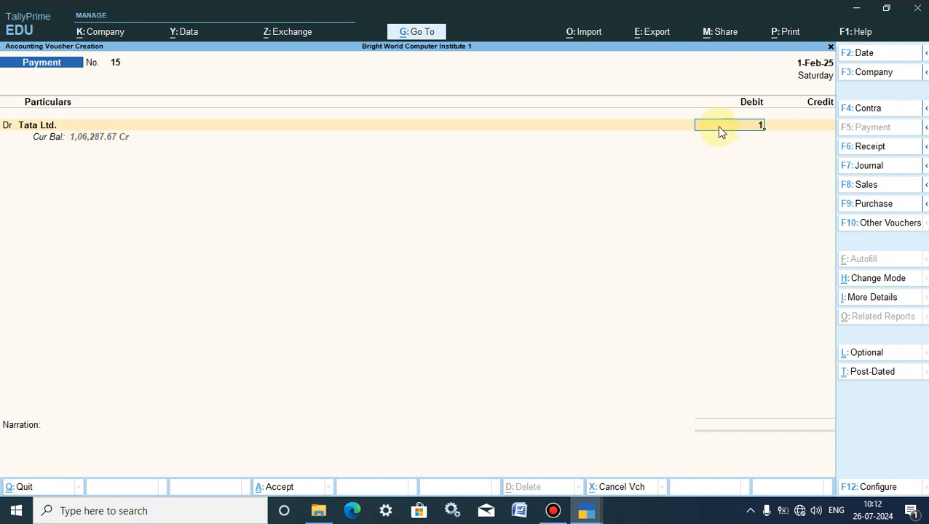
pyautogui.write('06287.67')
pyautogui.press('Return')
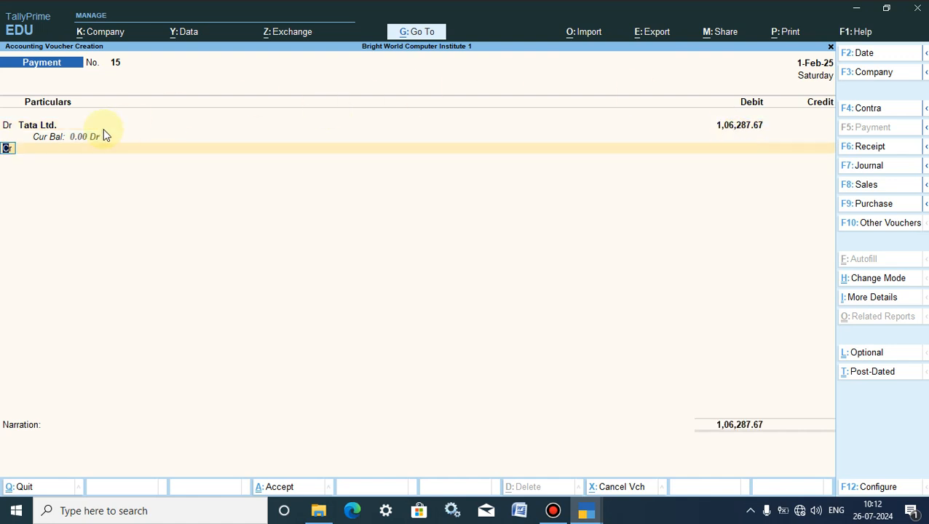
# Step: Credit the Cash ledger with 1,06,287.67 in the payment voucher and proceed to the acceptance prompt
pyautogui.press('Return')
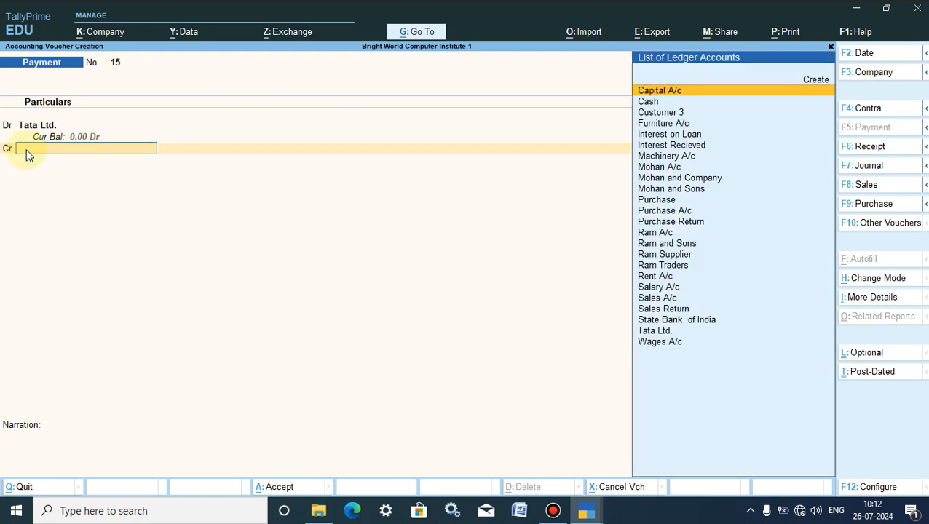
pyautogui.write('Ca')
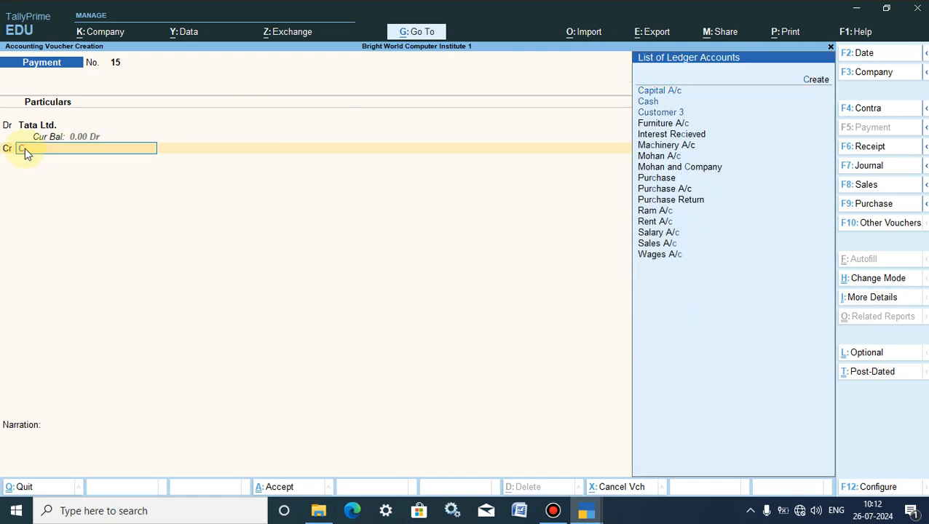
pyautogui.click(647, 103)
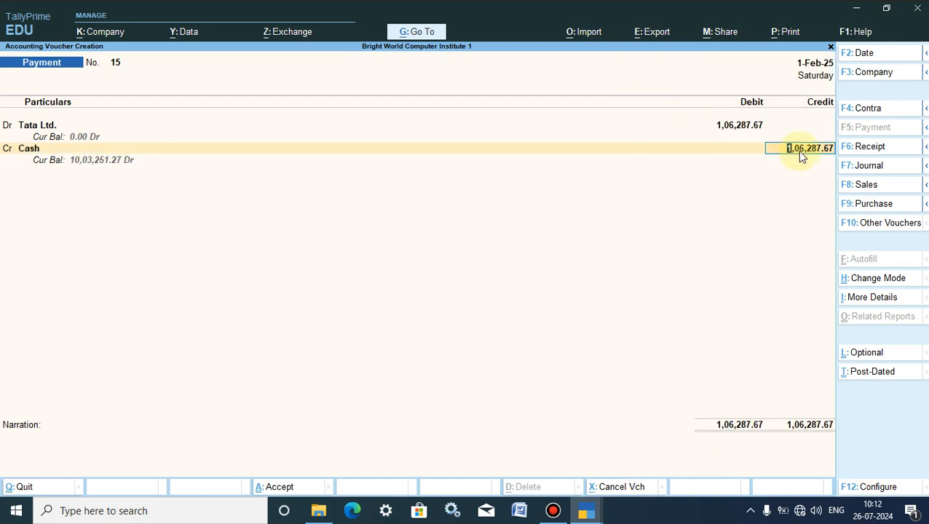
pyautogui.press('Return')
pyautogui.press('Return')
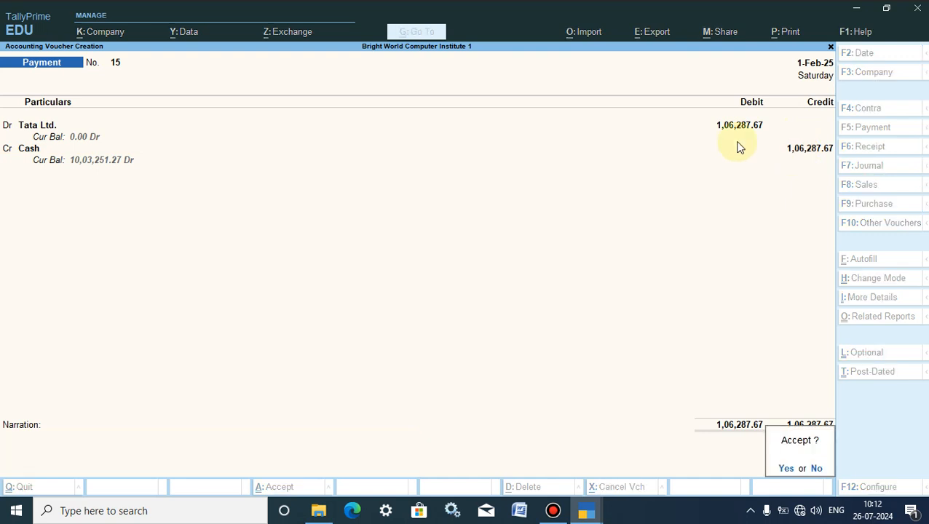
# Step: Decline saving the payment voucher and replace its credit ledger Cash with State Bank of India
pyautogui.click(816, 469)
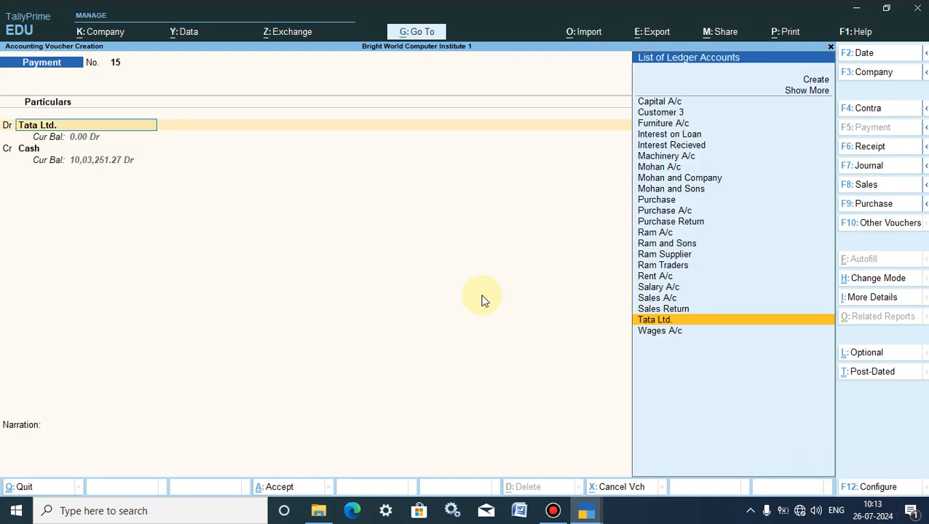
pyautogui.click(35, 153)
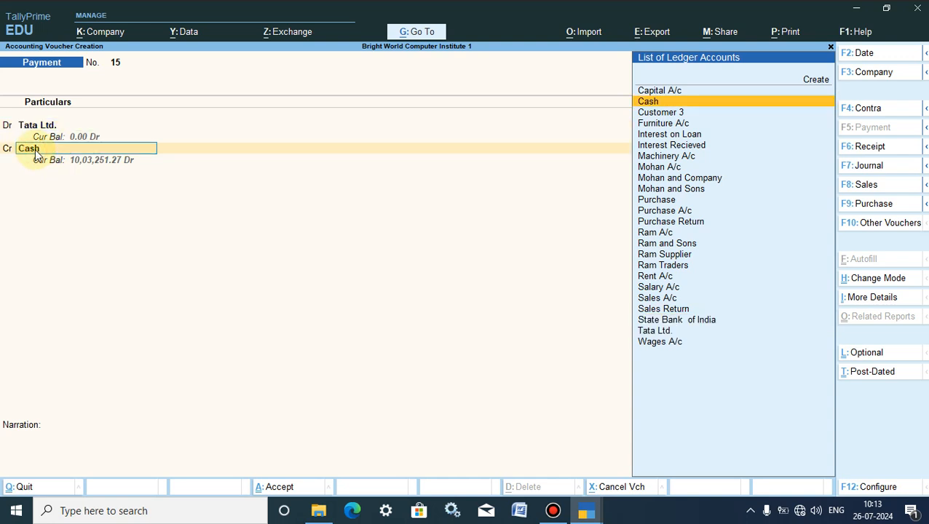
pyautogui.write('S')
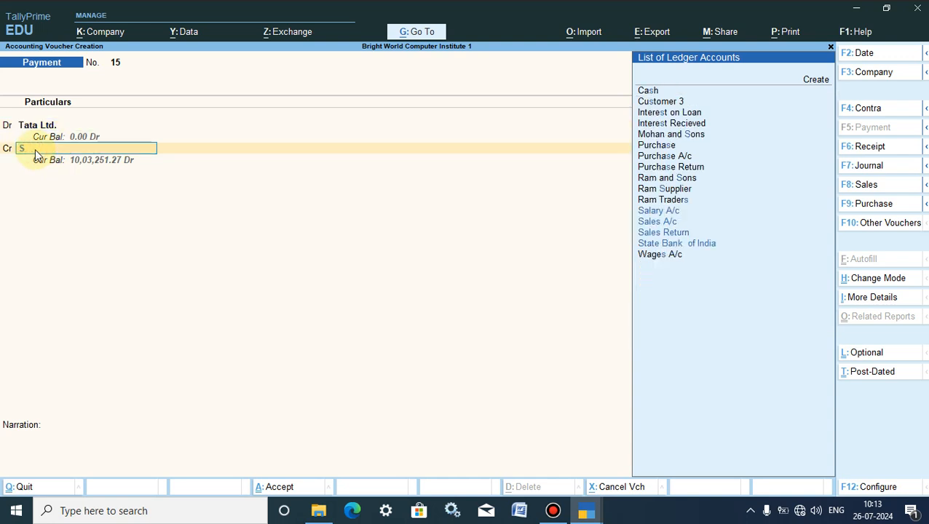
pyautogui.click(670, 244)
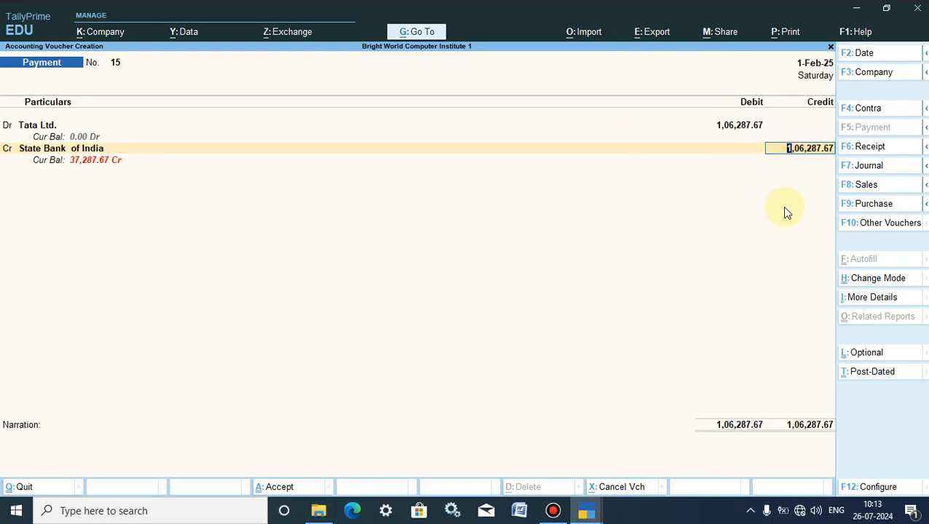
# Step: Allocate the 1,06,287.67 bank payment as a Cheque with range Not Applicable and no instrument number, then decline saving the voucher
pyautogui.press('Return')
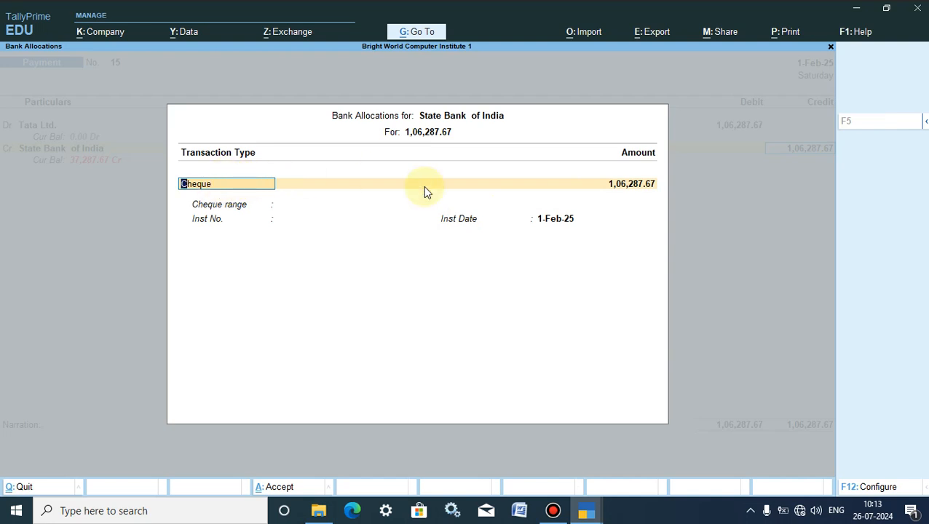
pyautogui.press('Return')
pyautogui.press('Return')
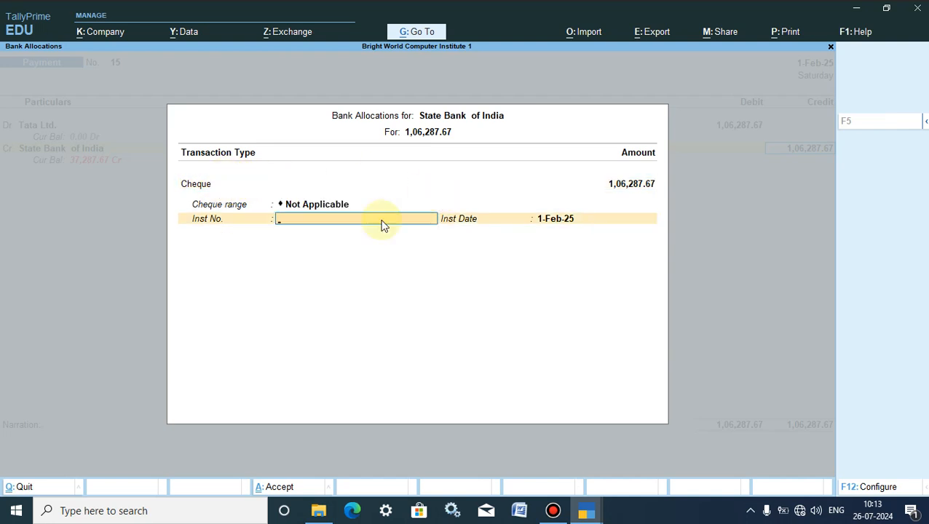
pyautogui.press('Return')
pyautogui.press('Return')
pyautogui.press('Return')
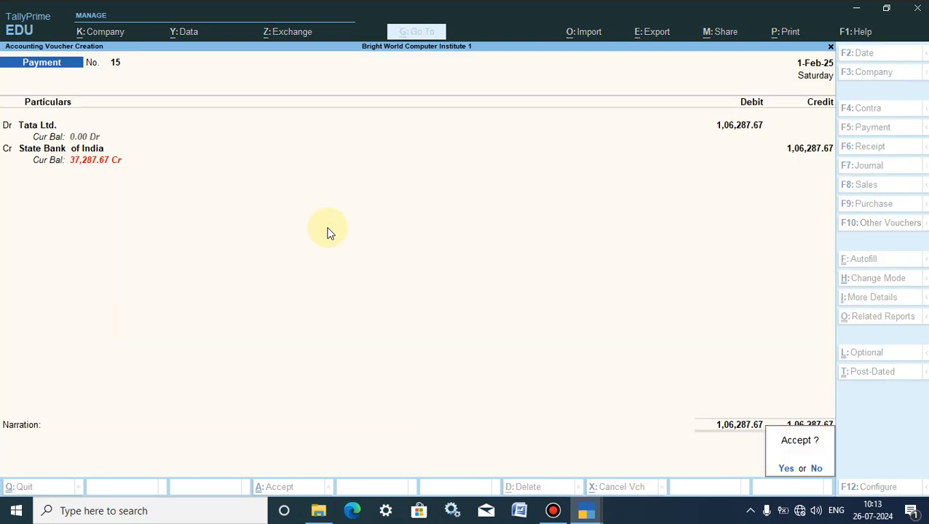
pyautogui.click(817, 469)
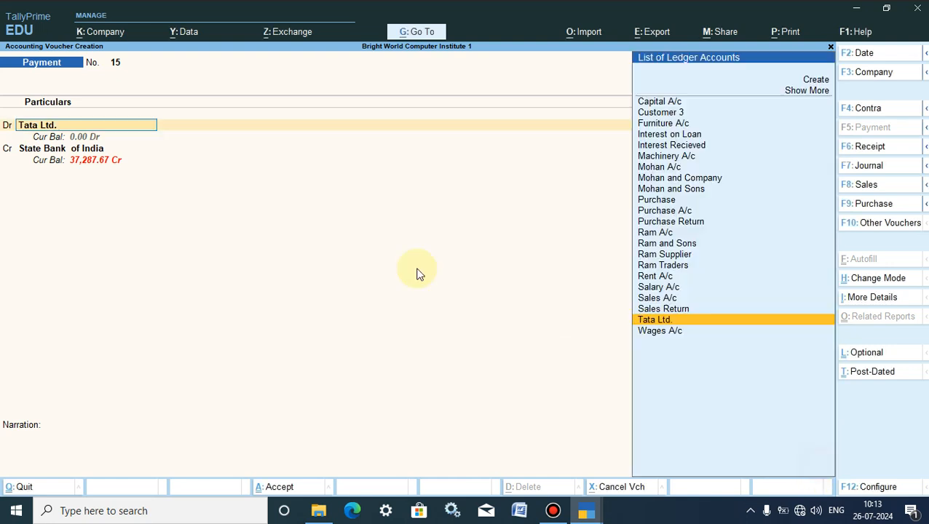
# Step: Change the payment voucher's credit ledger back to Cash for 1,06,287.67 and accept the voucher
pyautogui.click(47, 150)
pyautogui.write('Ca')
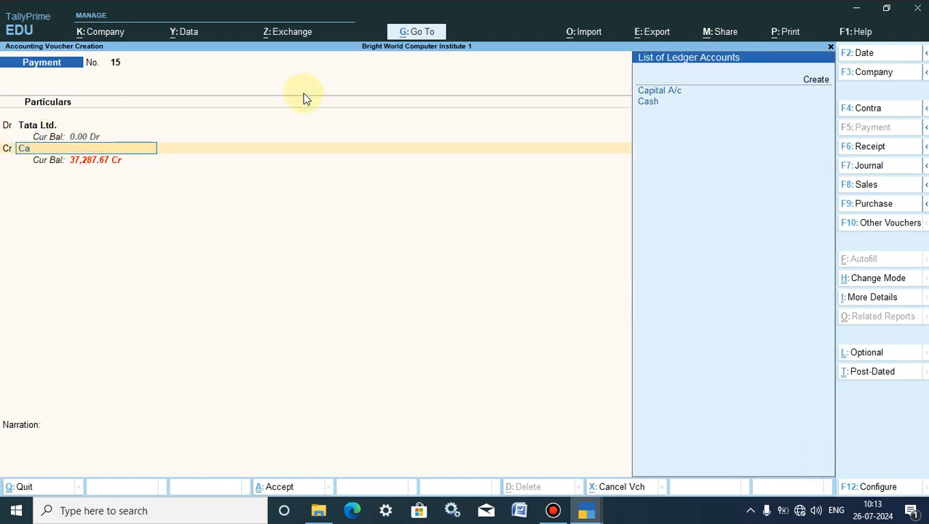
pyautogui.click(649, 102)
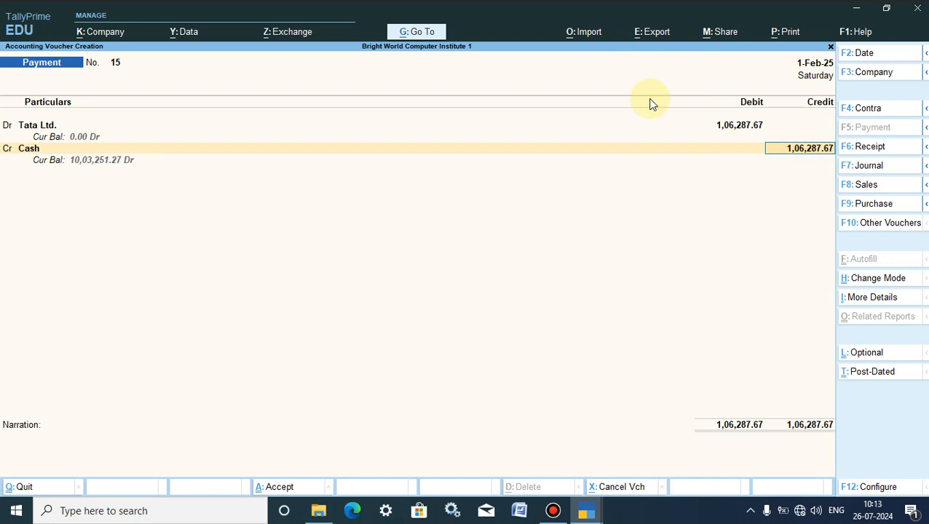
pyautogui.click(274, 488)
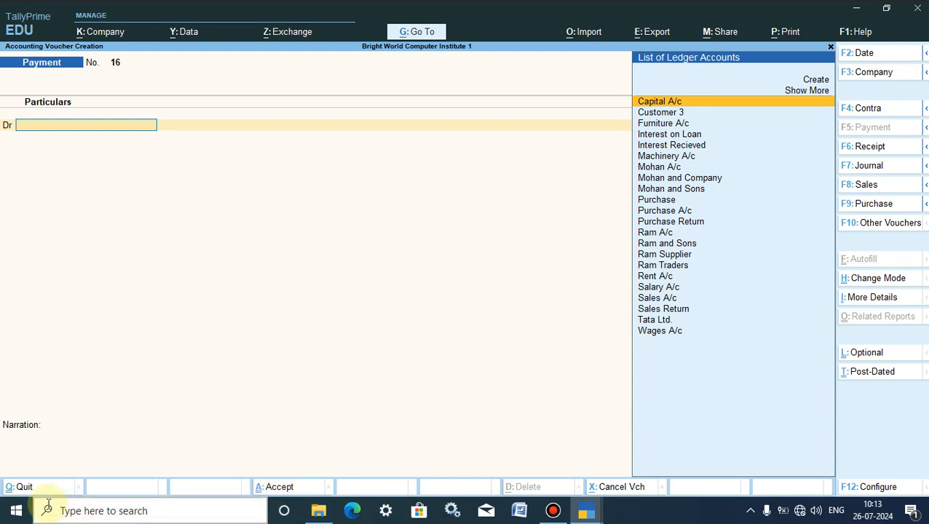
# Step: Leave voucher entry and open the Day Book to review the vouchers of 1-Feb-25
pyautogui.click(24, 486)
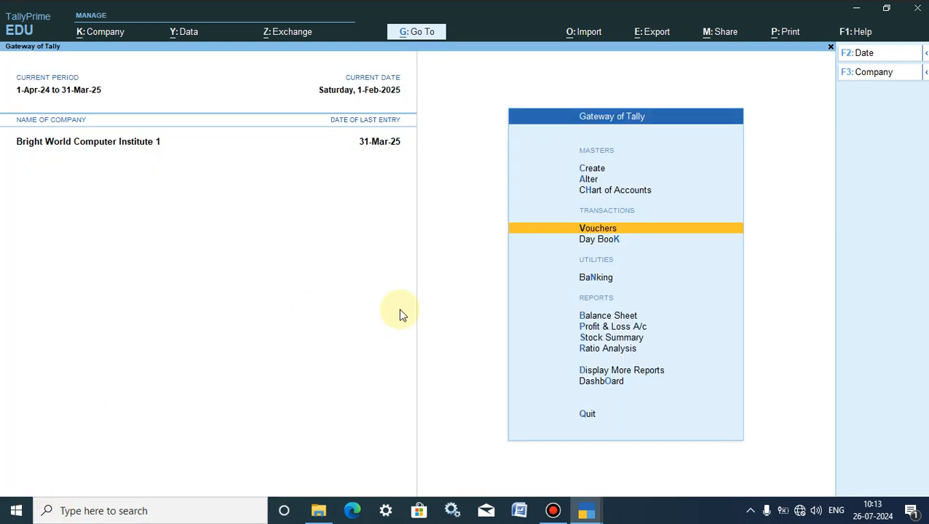
pyautogui.click(599, 246)
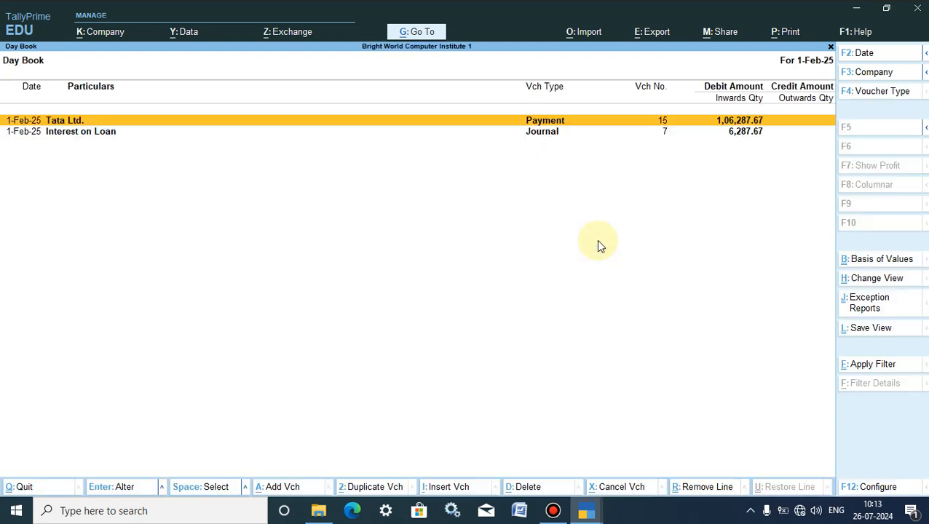